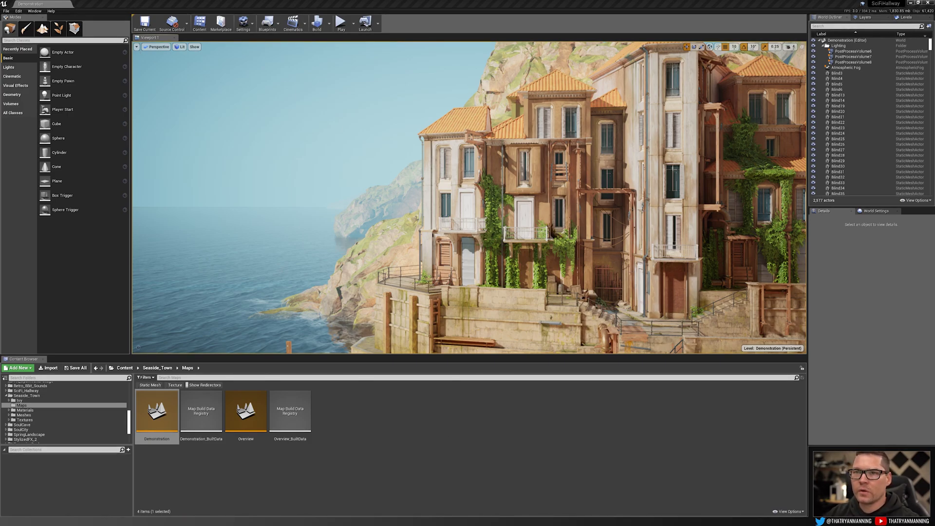
- Open the Plugins window from Edit, move it aside, and list the Installed plugins (Toolbag Importer)
left_click(18, 11)
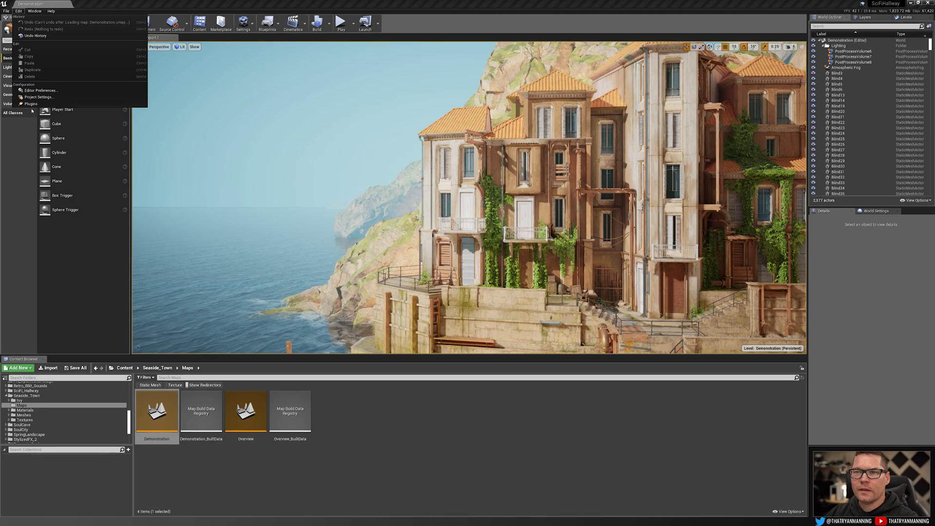
left_click(30, 104)
left_click_drag(173, 43, 226, 53)
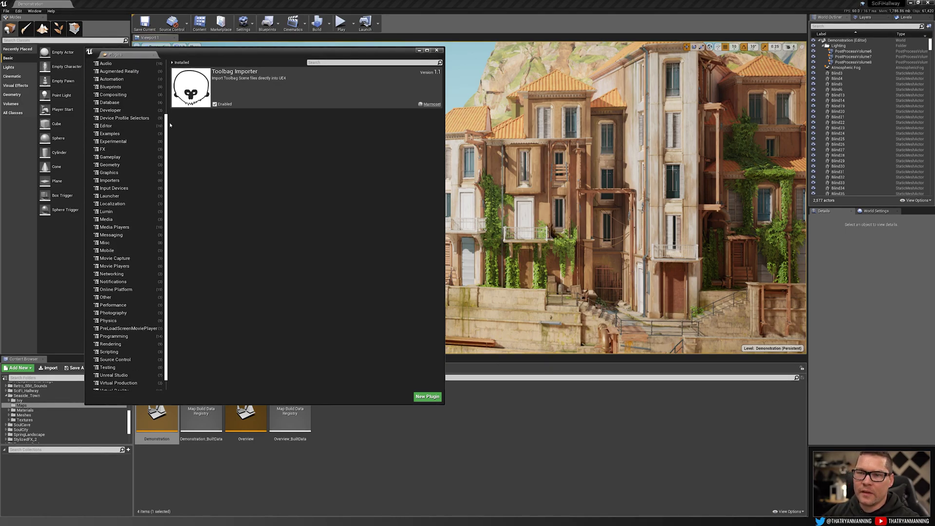
left_click(163, 64)
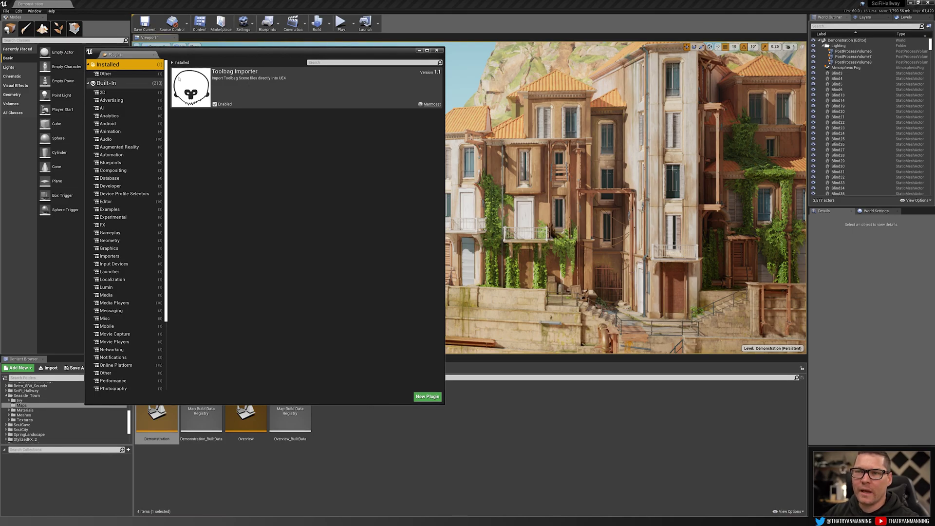
- Show the Built-In plugins, try a 'sub' search, clear it, and scroll the category list
left_click(108, 84)
left_click(336, 62)
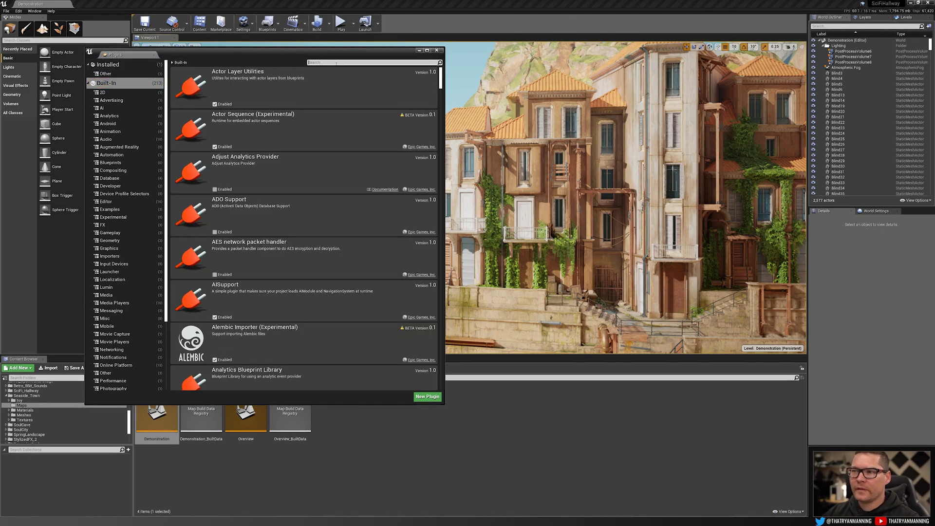
type("sub")
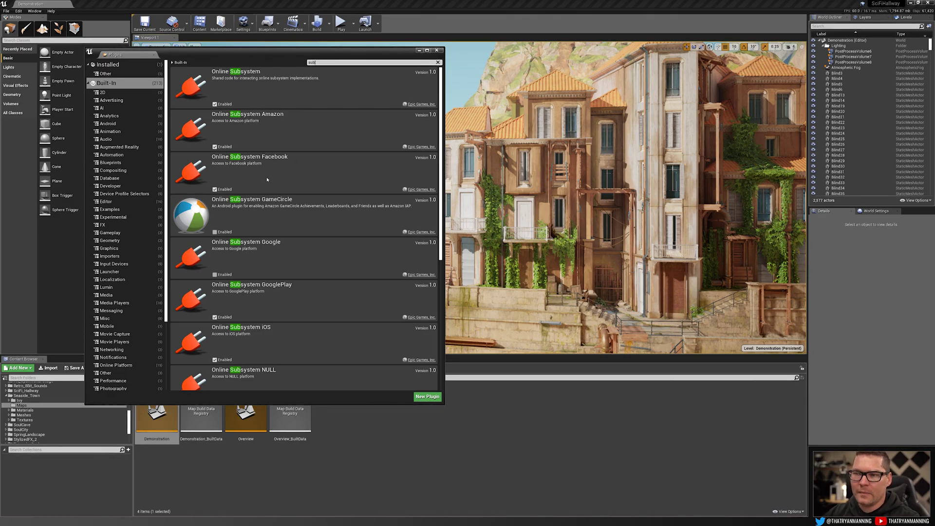
left_click(438, 62)
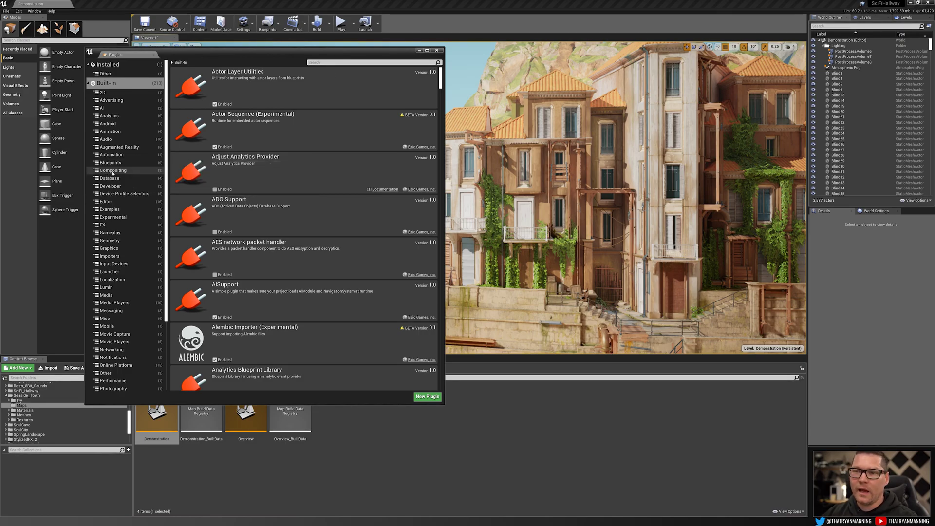
scroll(120, 251, "down", 2)
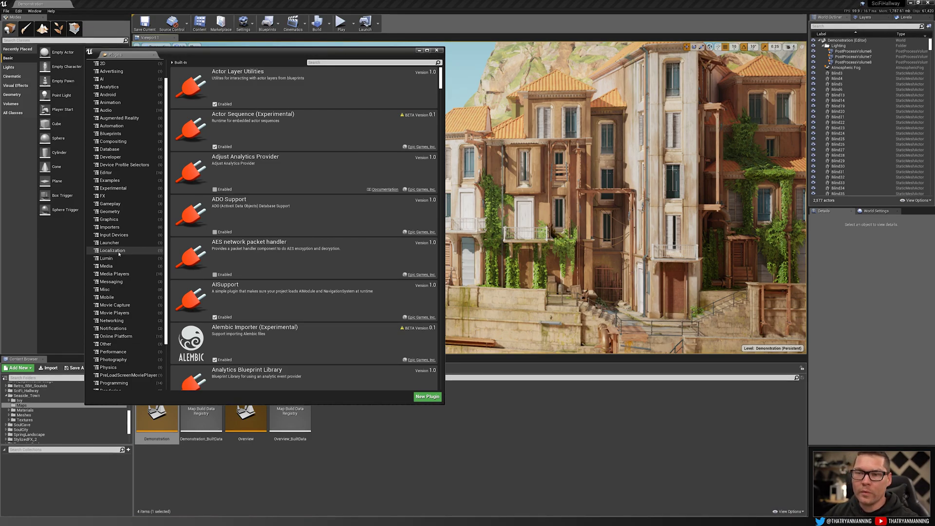
- Filter the plugins to the Mobile category, then close the Plugins window
left_click(107, 297)
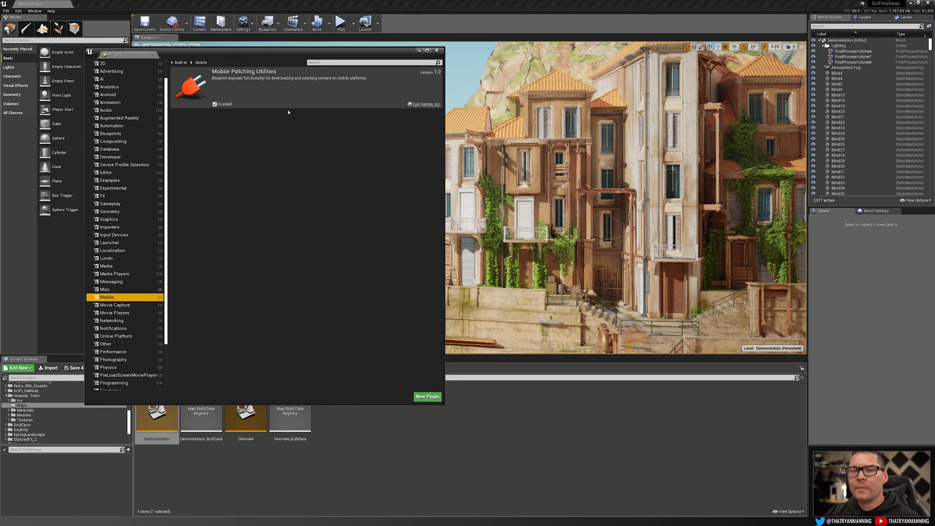
left_click(437, 50)
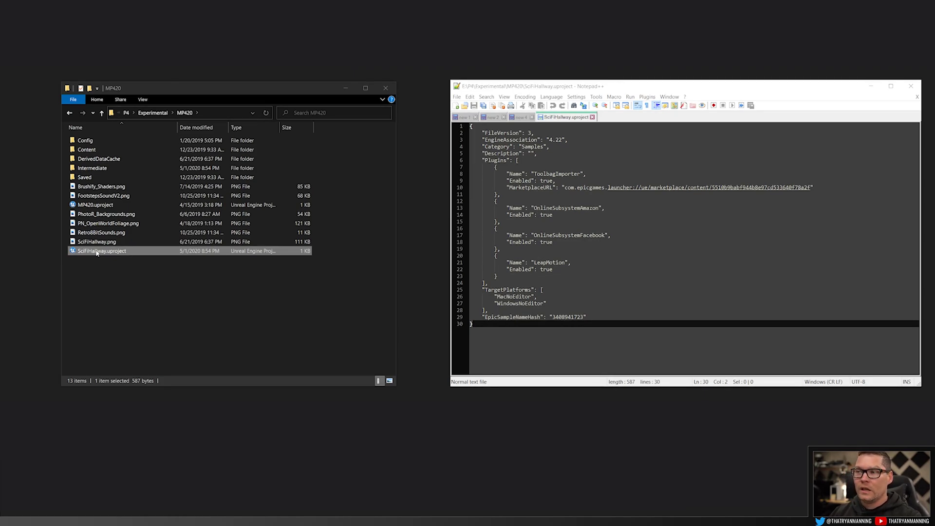
right_click(97, 251)
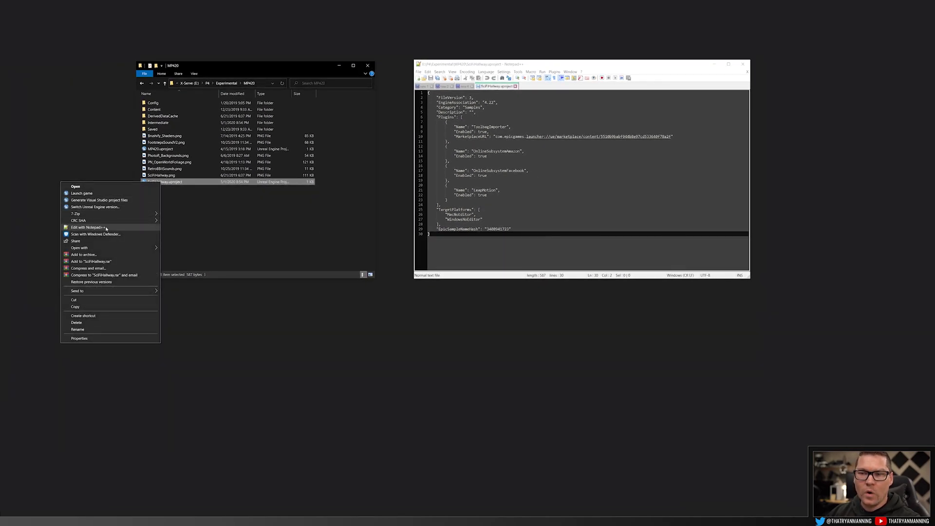
left_click(263, 225)
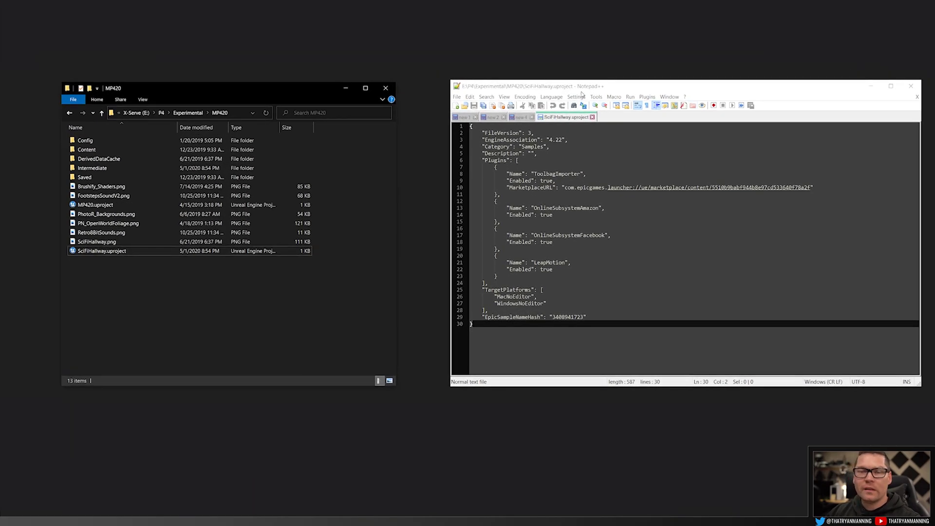
left_click(508, 69)
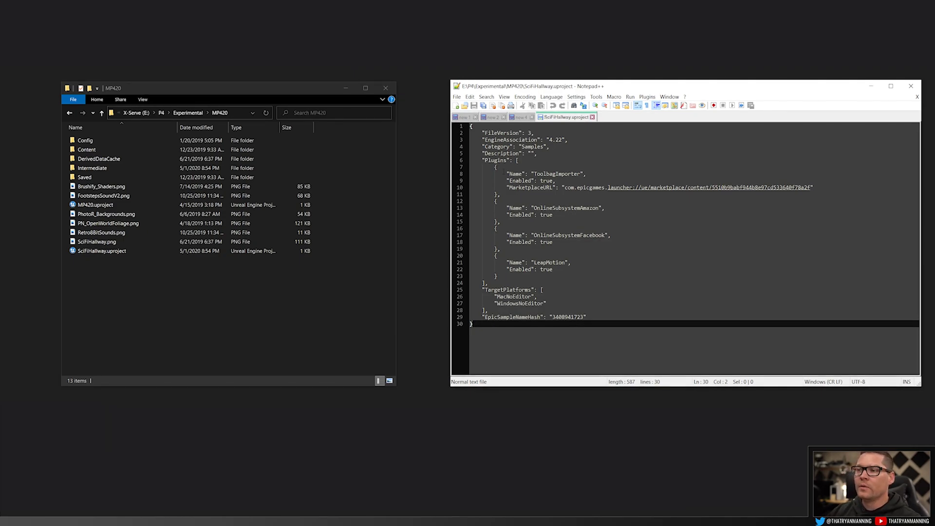
- Change OnlineSubsystemAmazon's Enabled value on line 14 from true to false
left_click(505, 174)
key("shift+Down")
key("shift+Down")
key("shift+Down")
key("shift+Down")
key("shift+Down")
key("shift+Down")
key("shift+Down")
key("shift+Down")
key("shift+Down")
key("shift+Down")
key("shift+Down")
key("shift+Down")
key("shift+Down")
key("shift+Down")
key("shift+Down")
key("shift+Down")
key("shift+Down")
key("shift+Down")
key("shift+End")
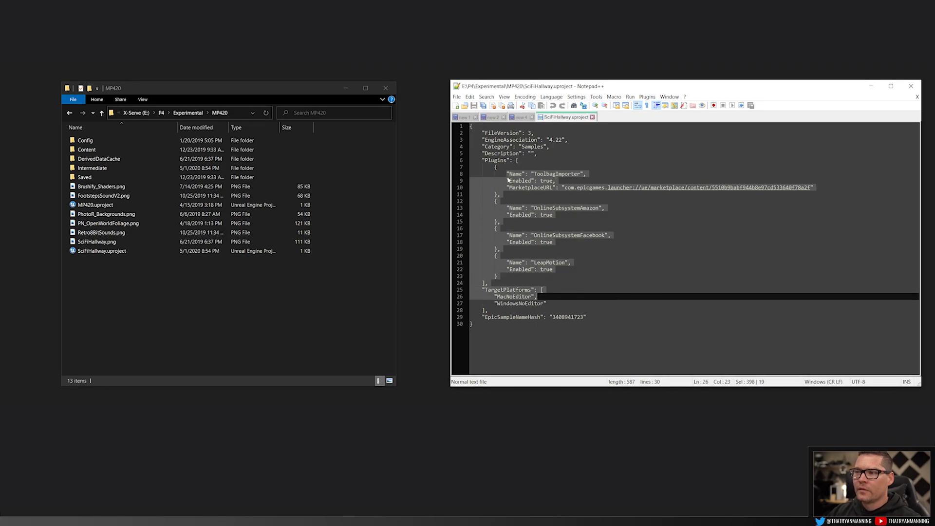
left_click(508, 175)
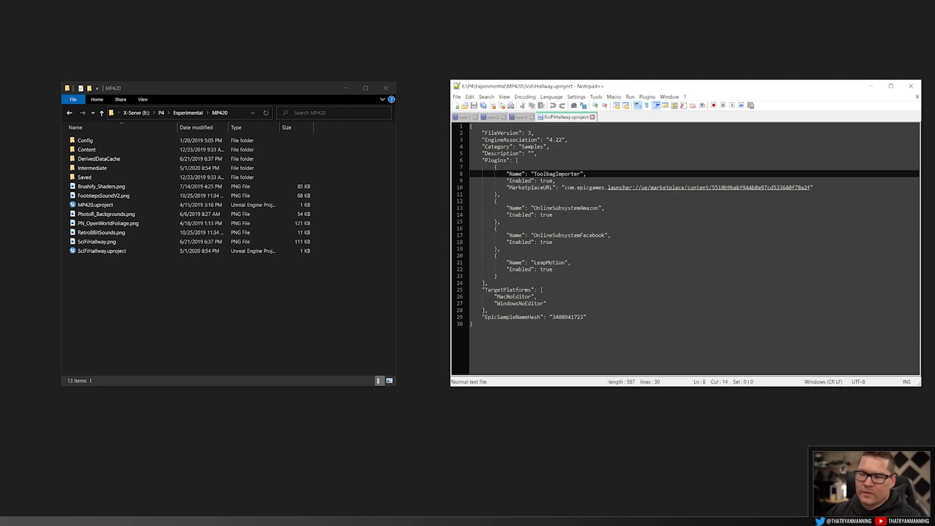
left_click_drag(554, 215, 507, 210)
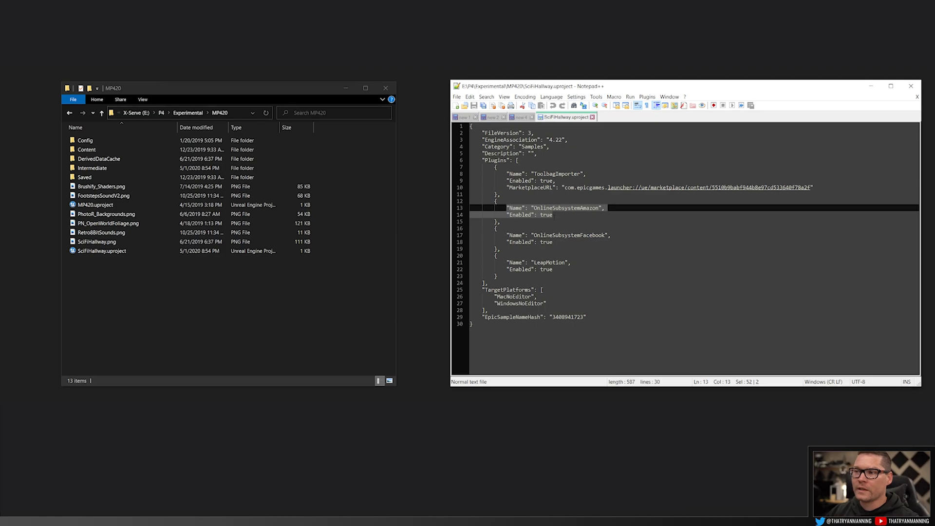
left_click(547, 215)
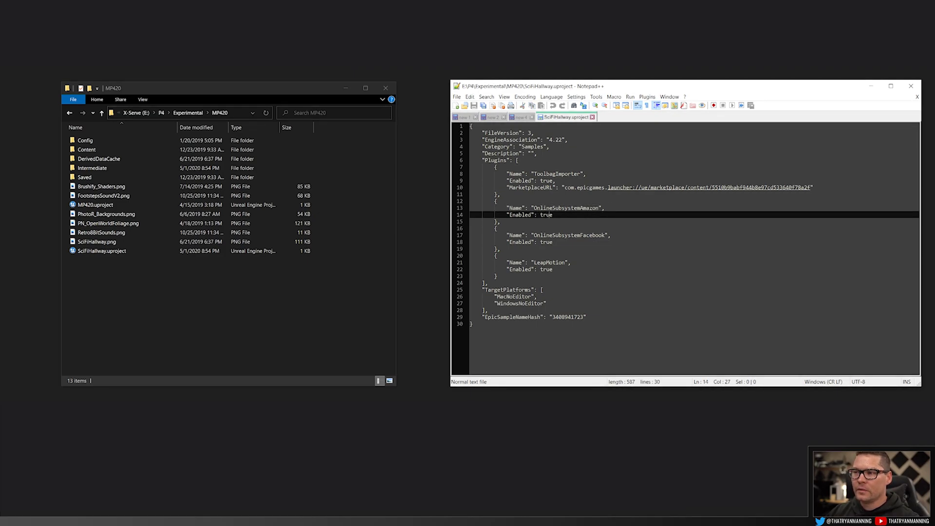
double_click(548, 215)
type("false")
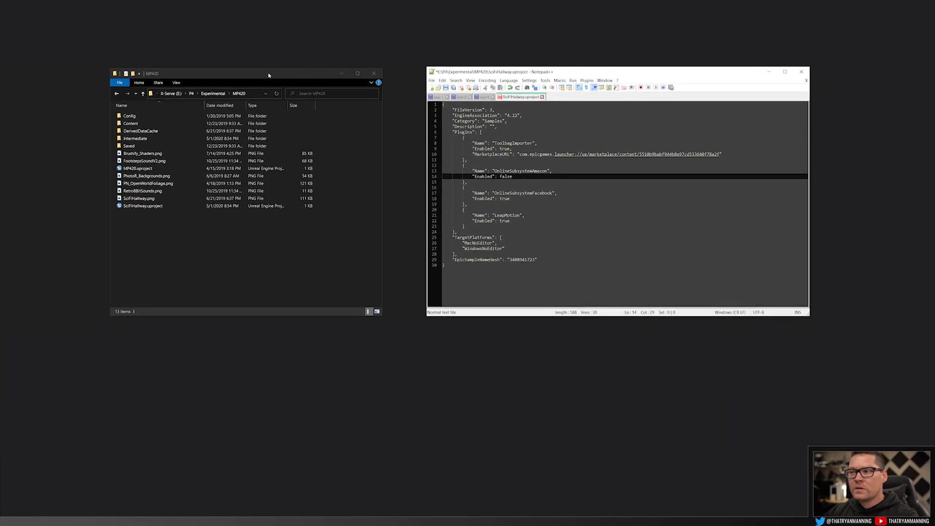
right_click(174, 183)
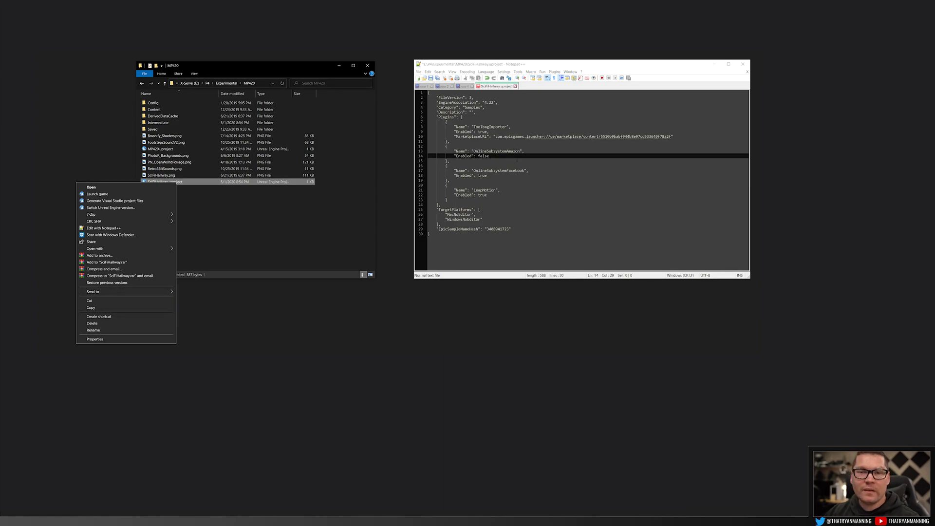
left_click(448, 161)
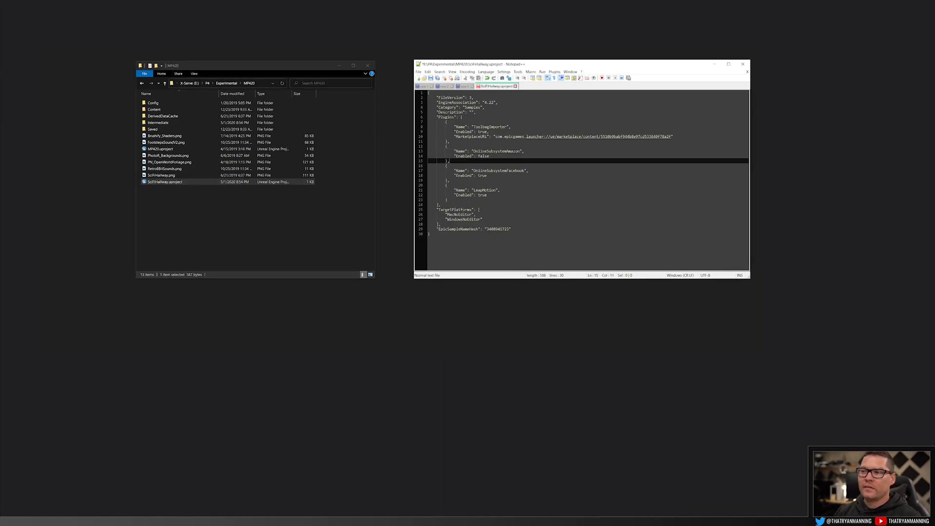